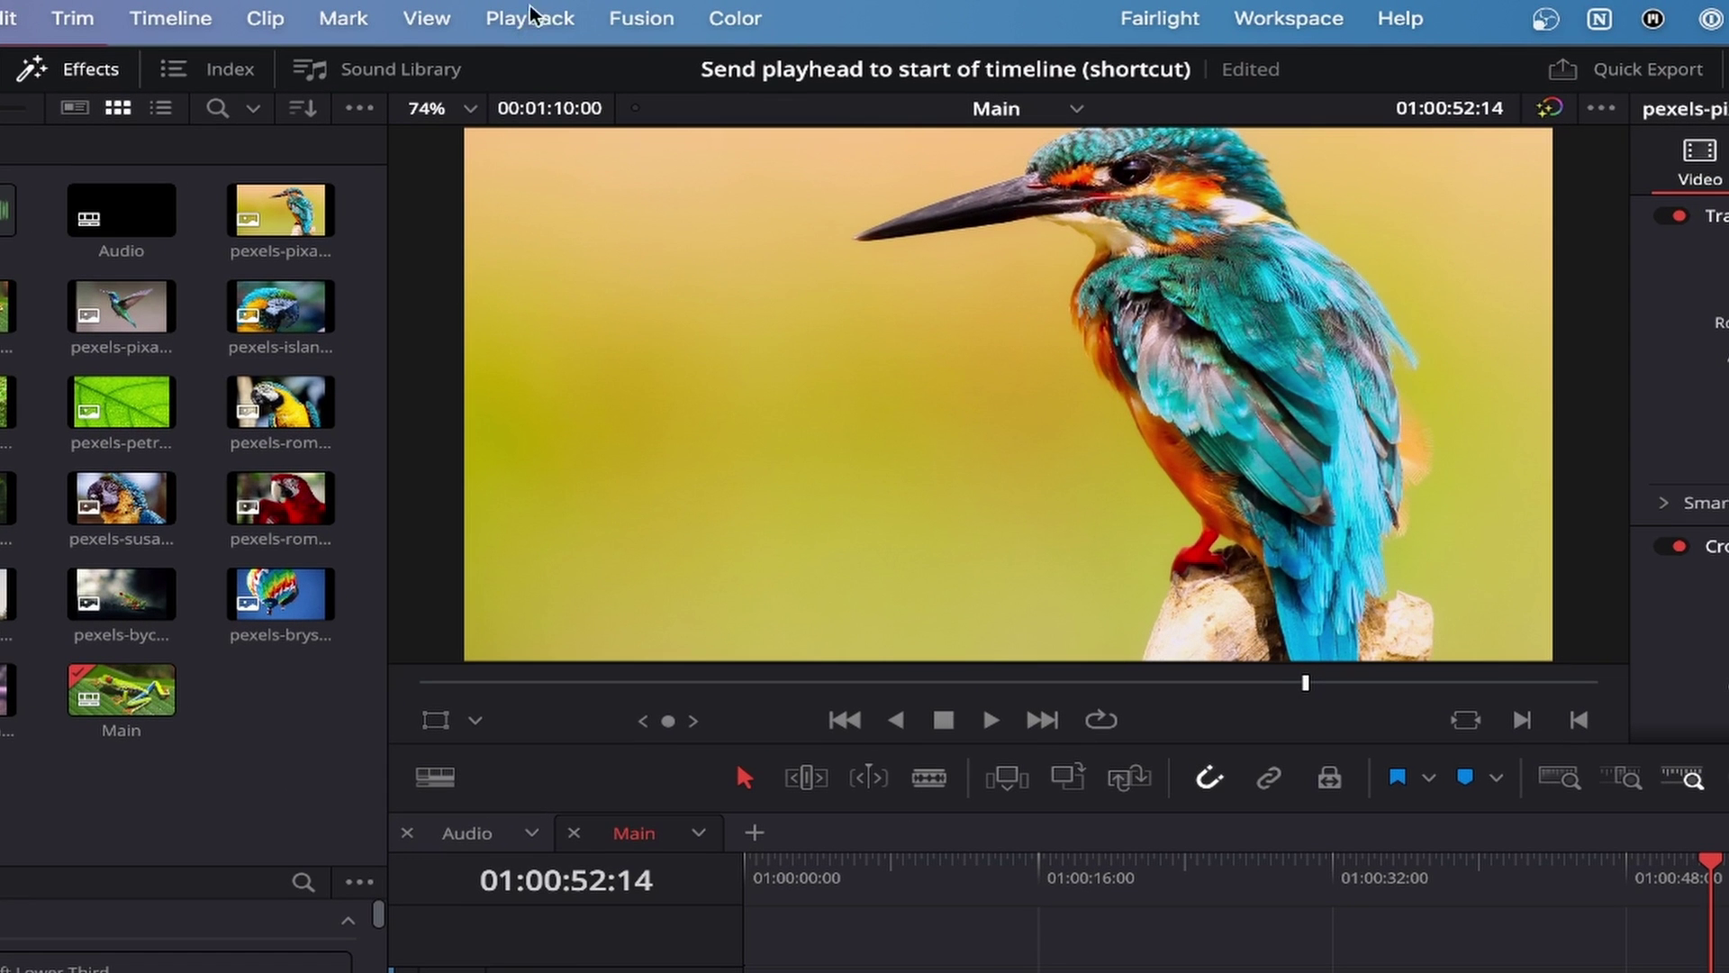
Find the timeline-start playback command, then open Keyboard Customization from the DaVinci Resolve menu.
left_click(530, 18)
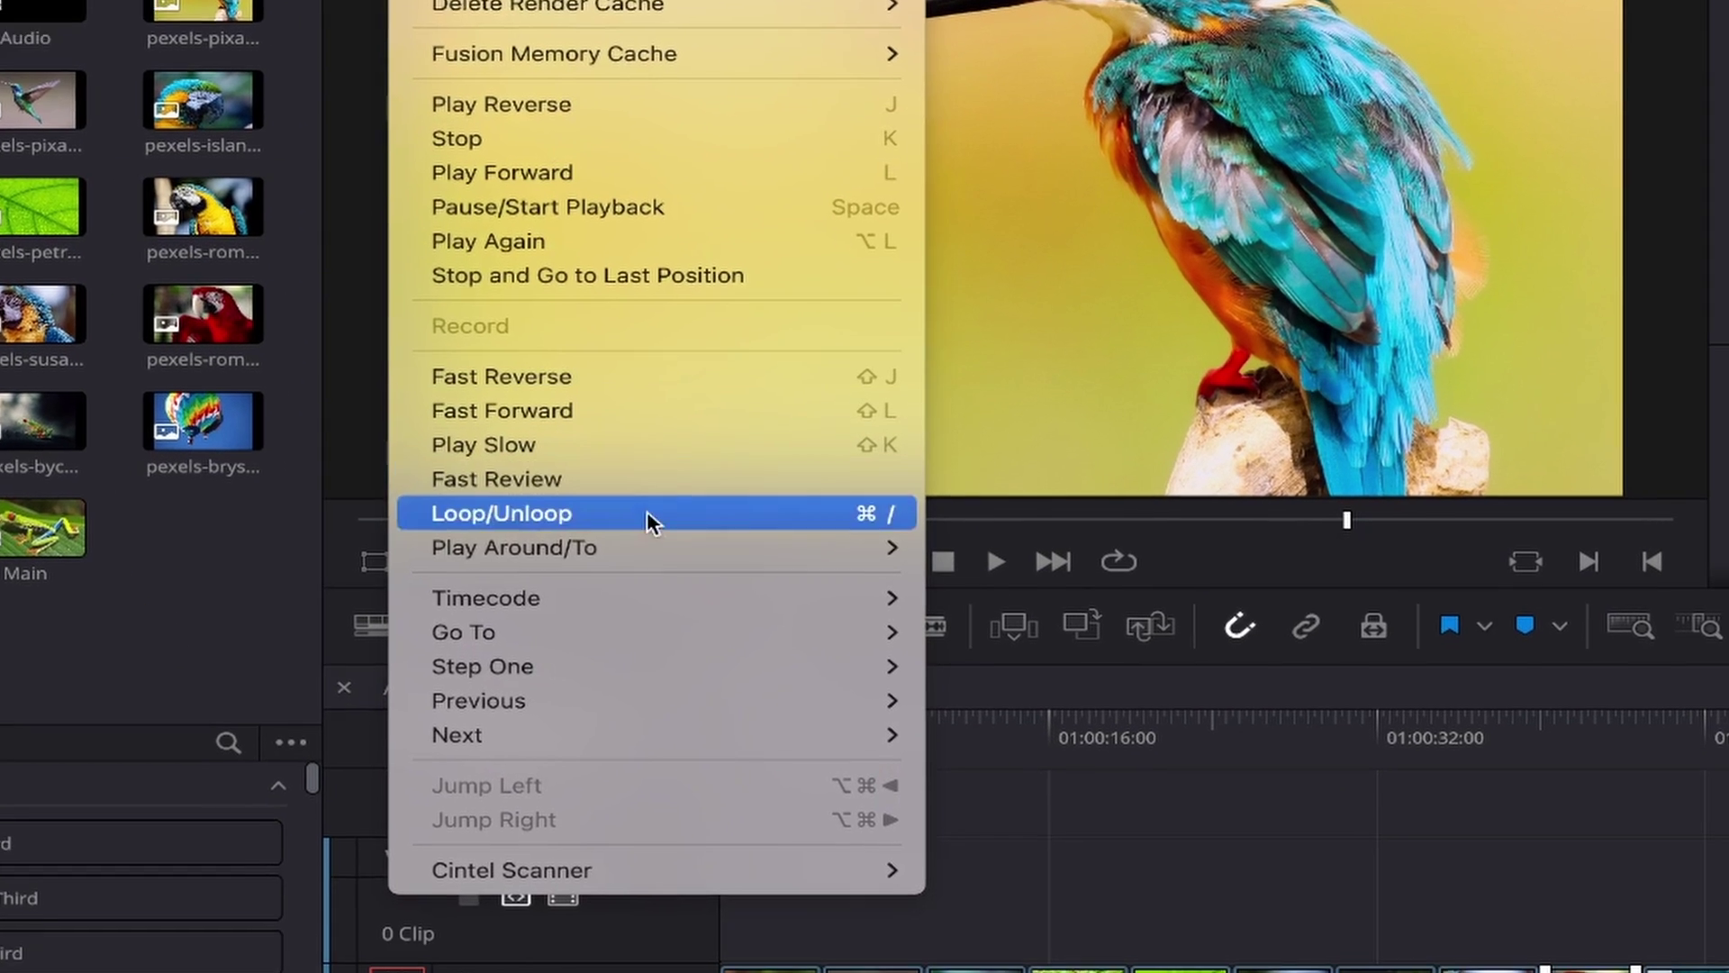
mouse_move(454, 604)
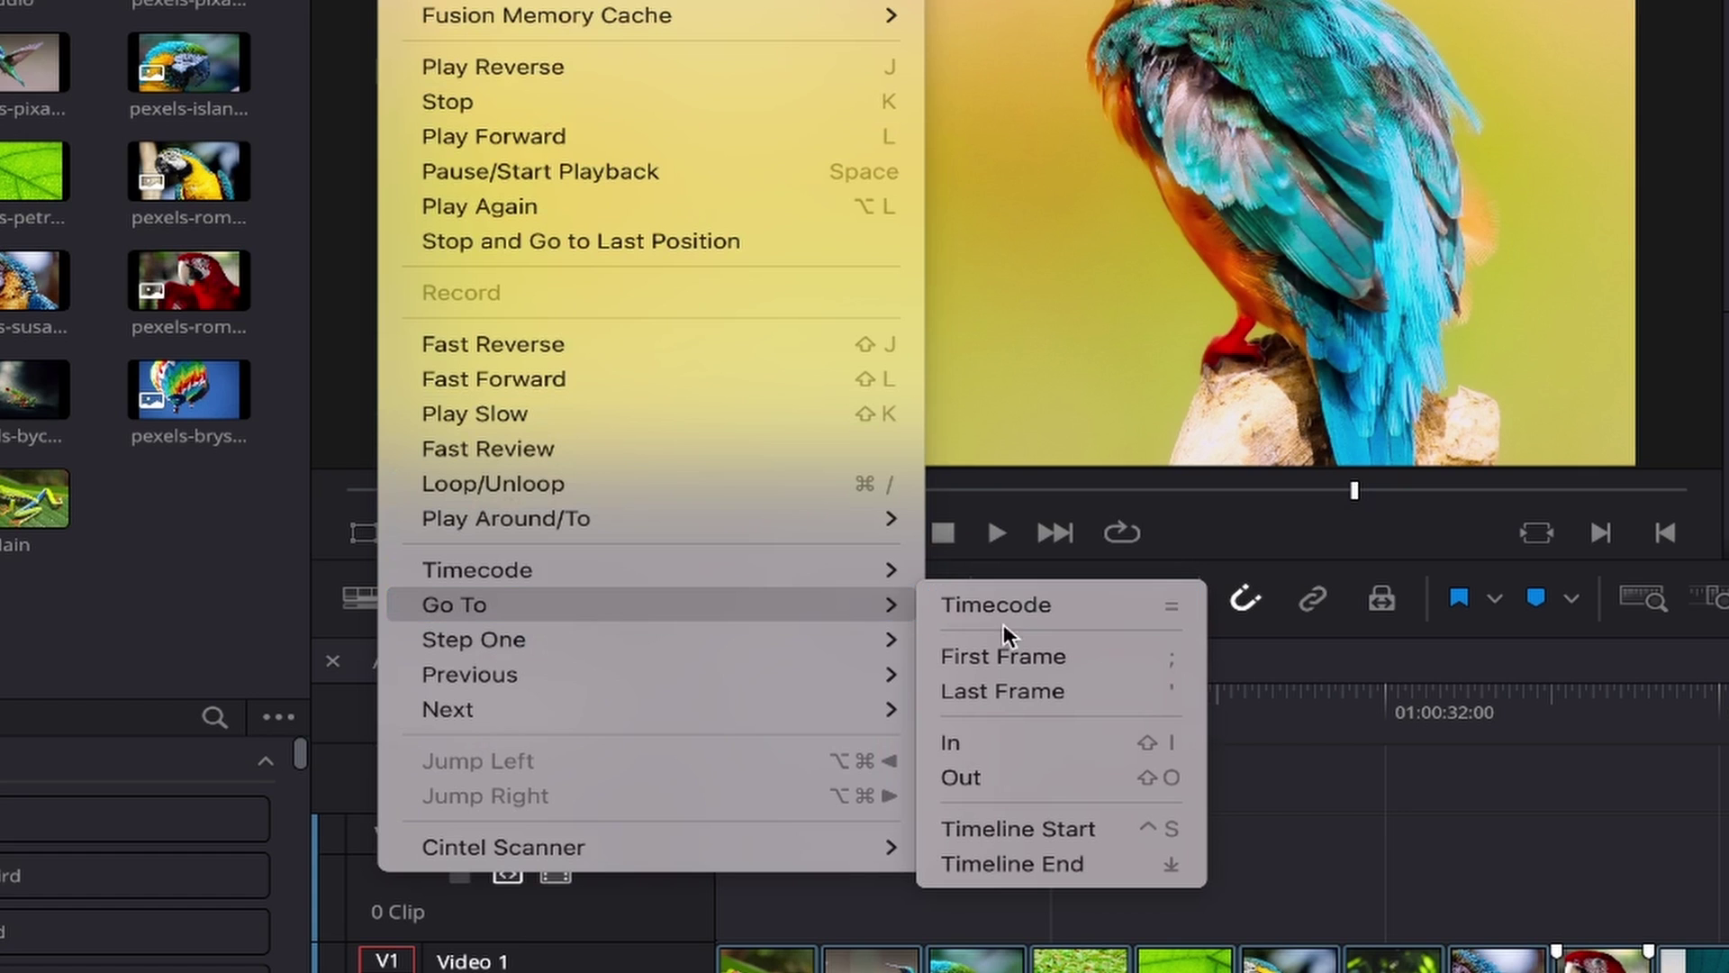
left_click(999, 826)
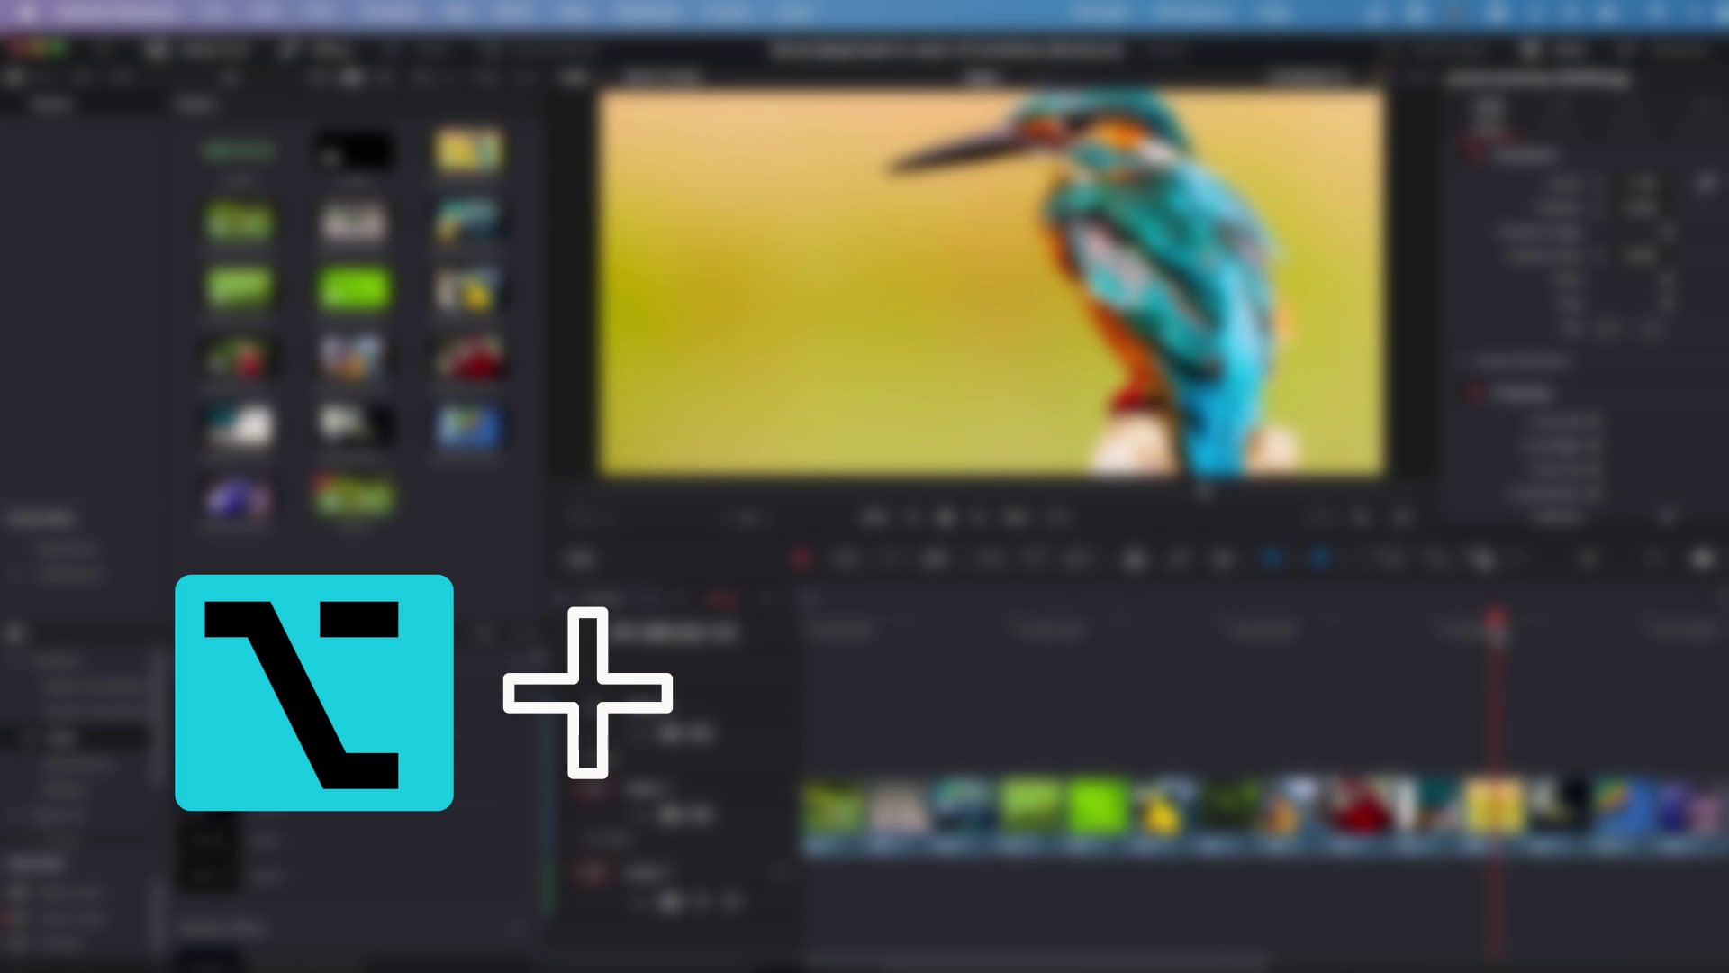
key("alt+super+k")
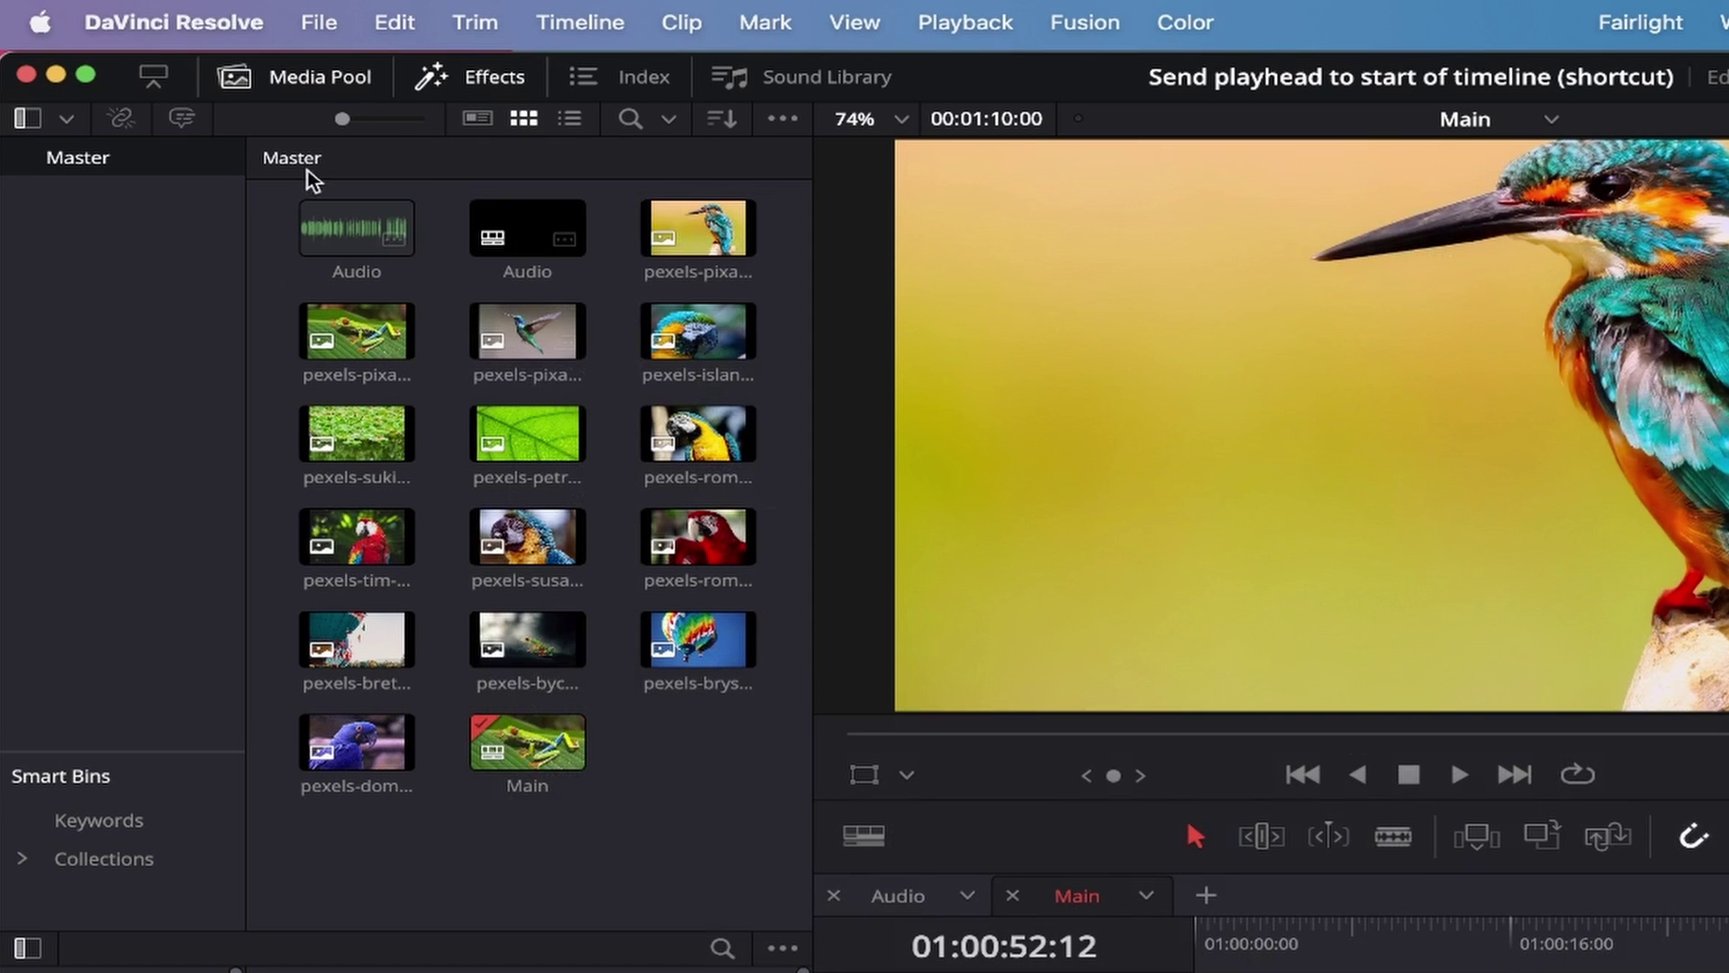
left_click(174, 21)
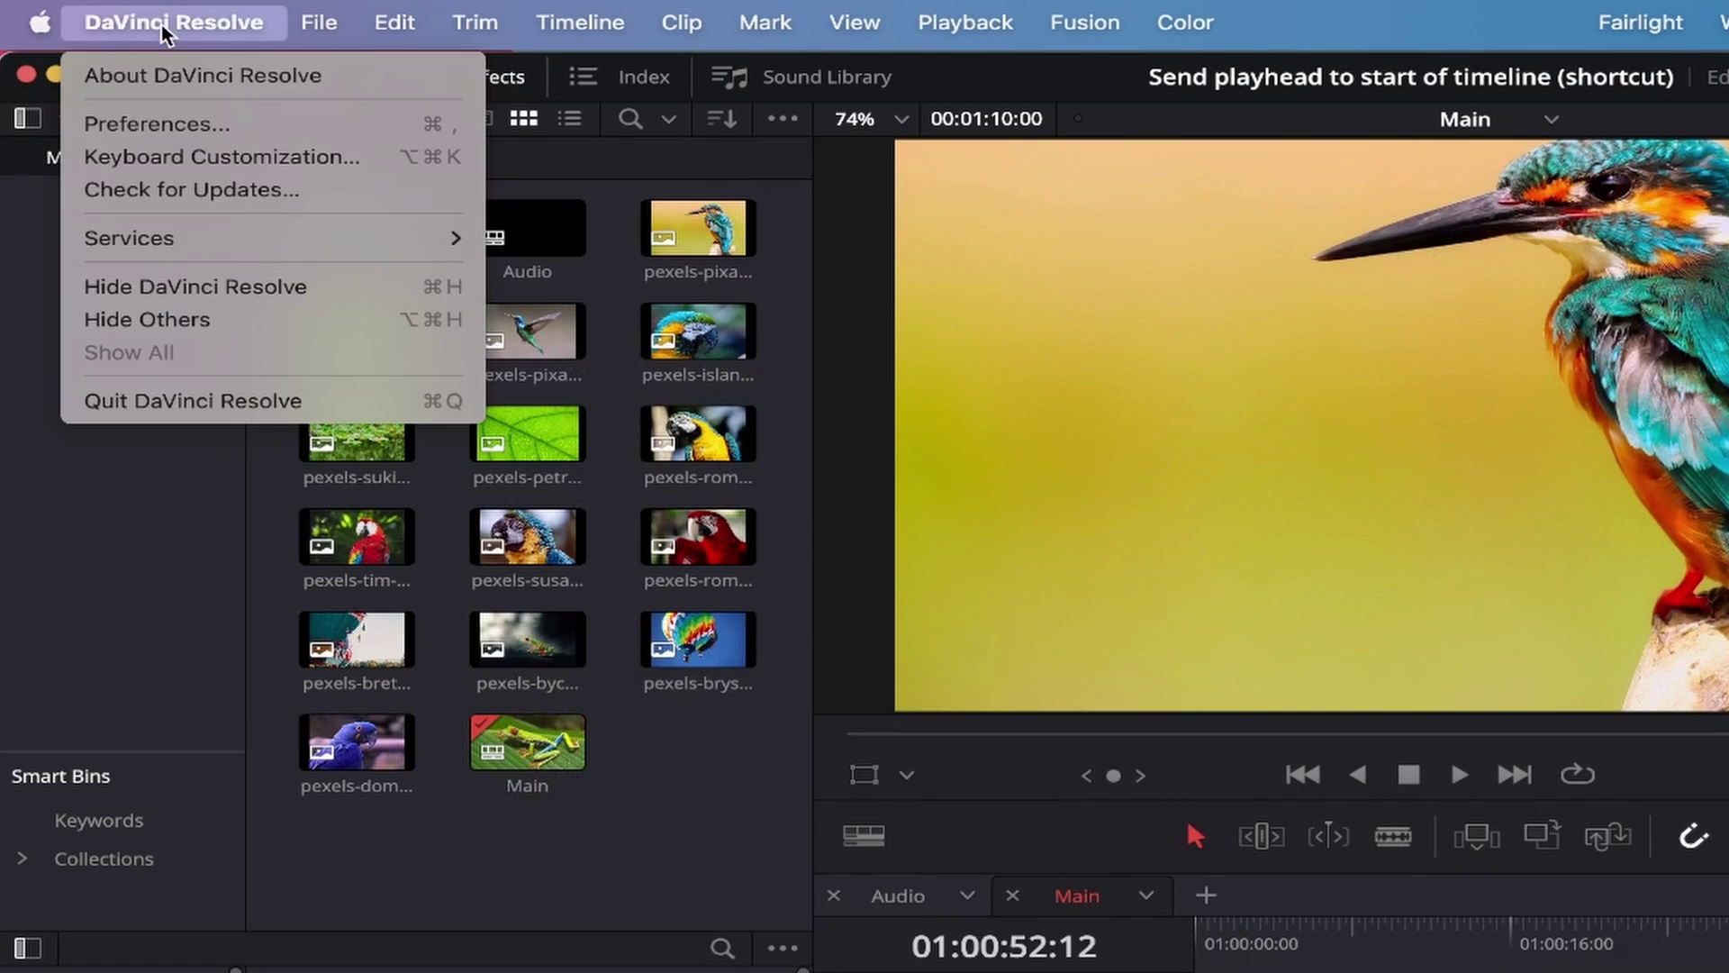
left_click(203, 163)
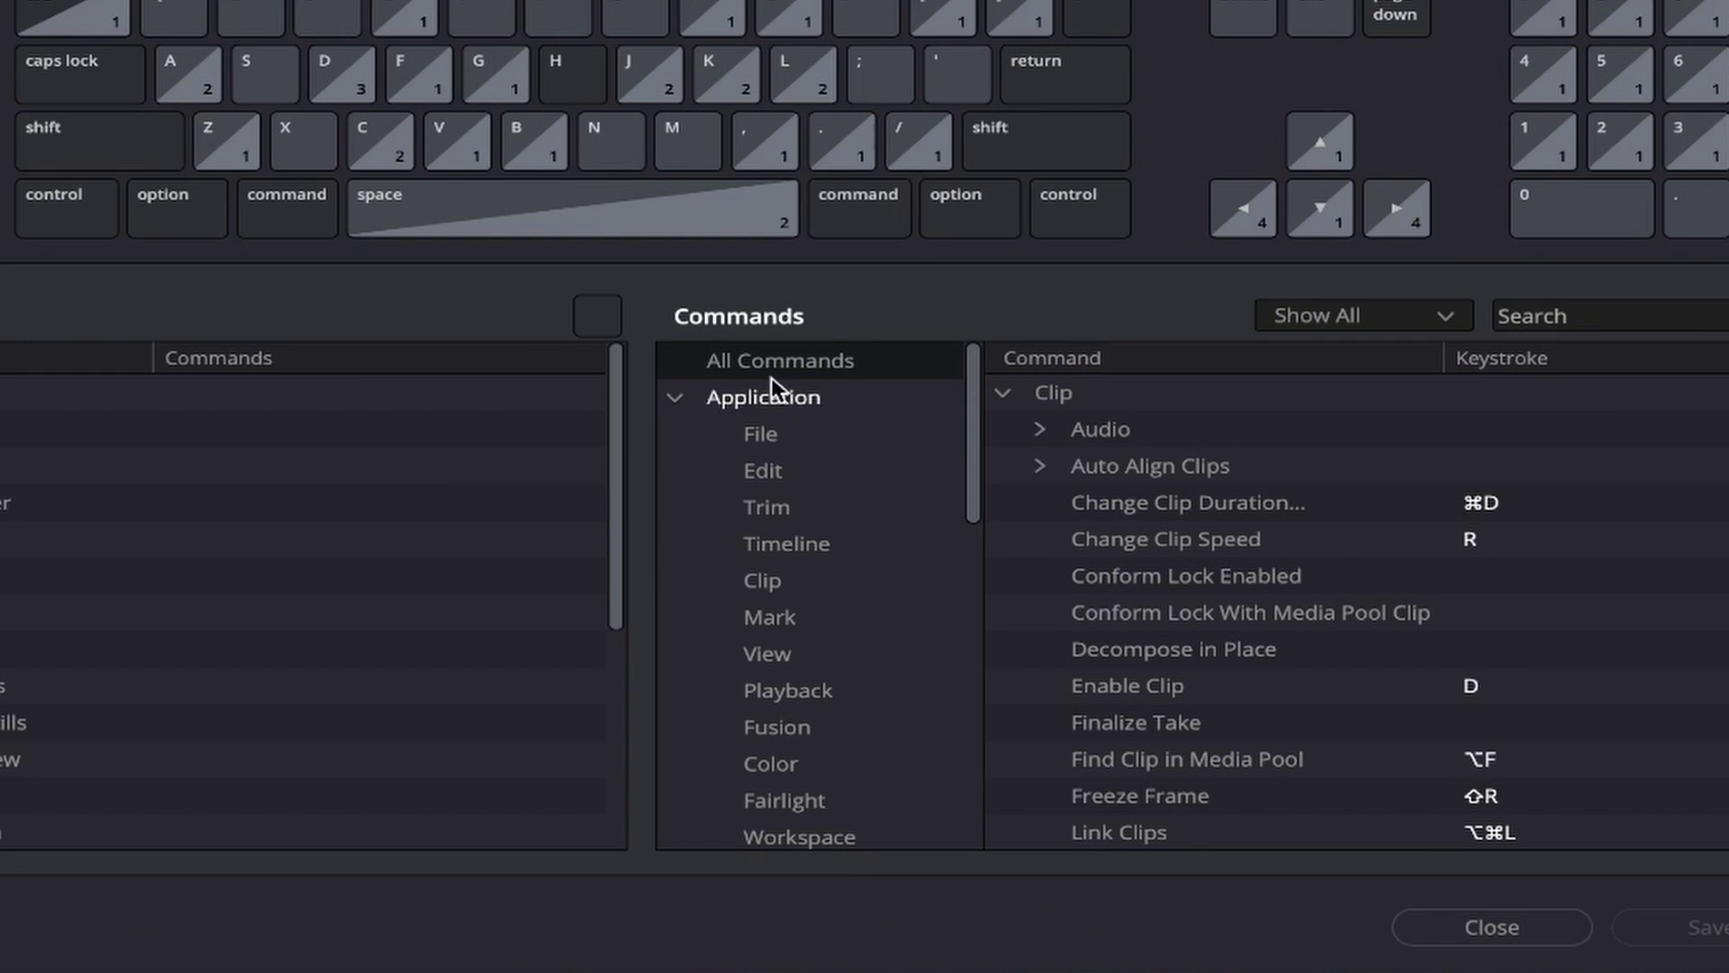
List the Playback commands and expand Go To to reveal Timeline Start's Ctrl+S shortcut.
left_click(764, 686)
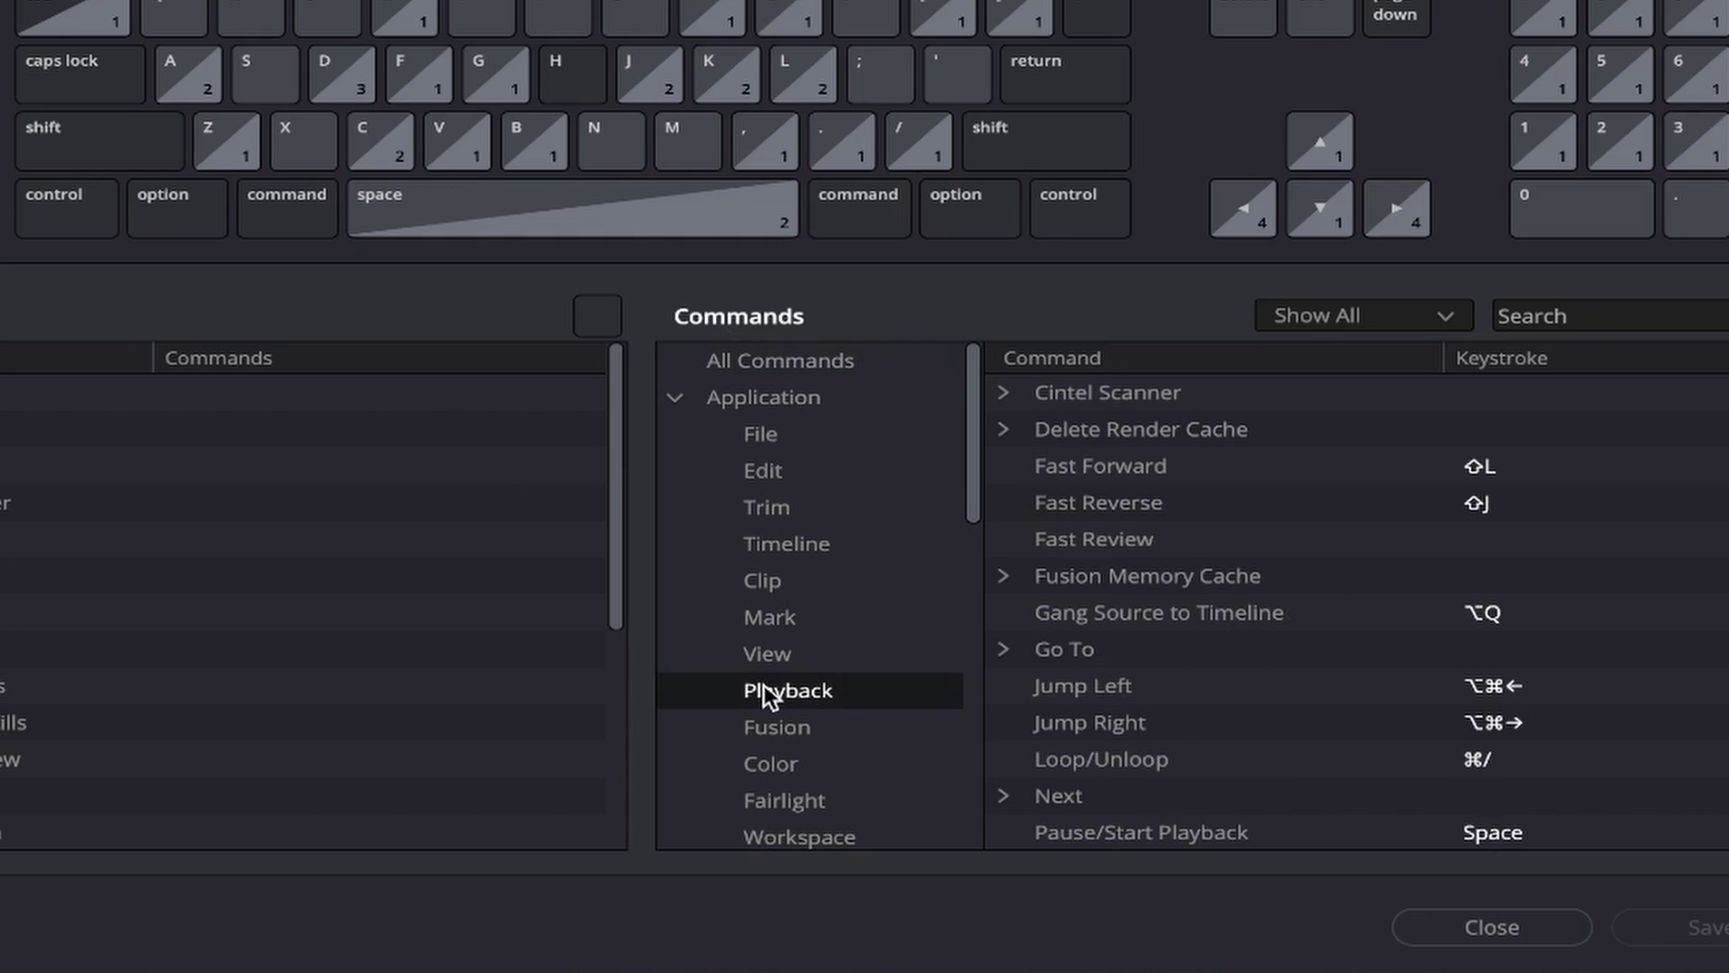
left_click(1002, 650)
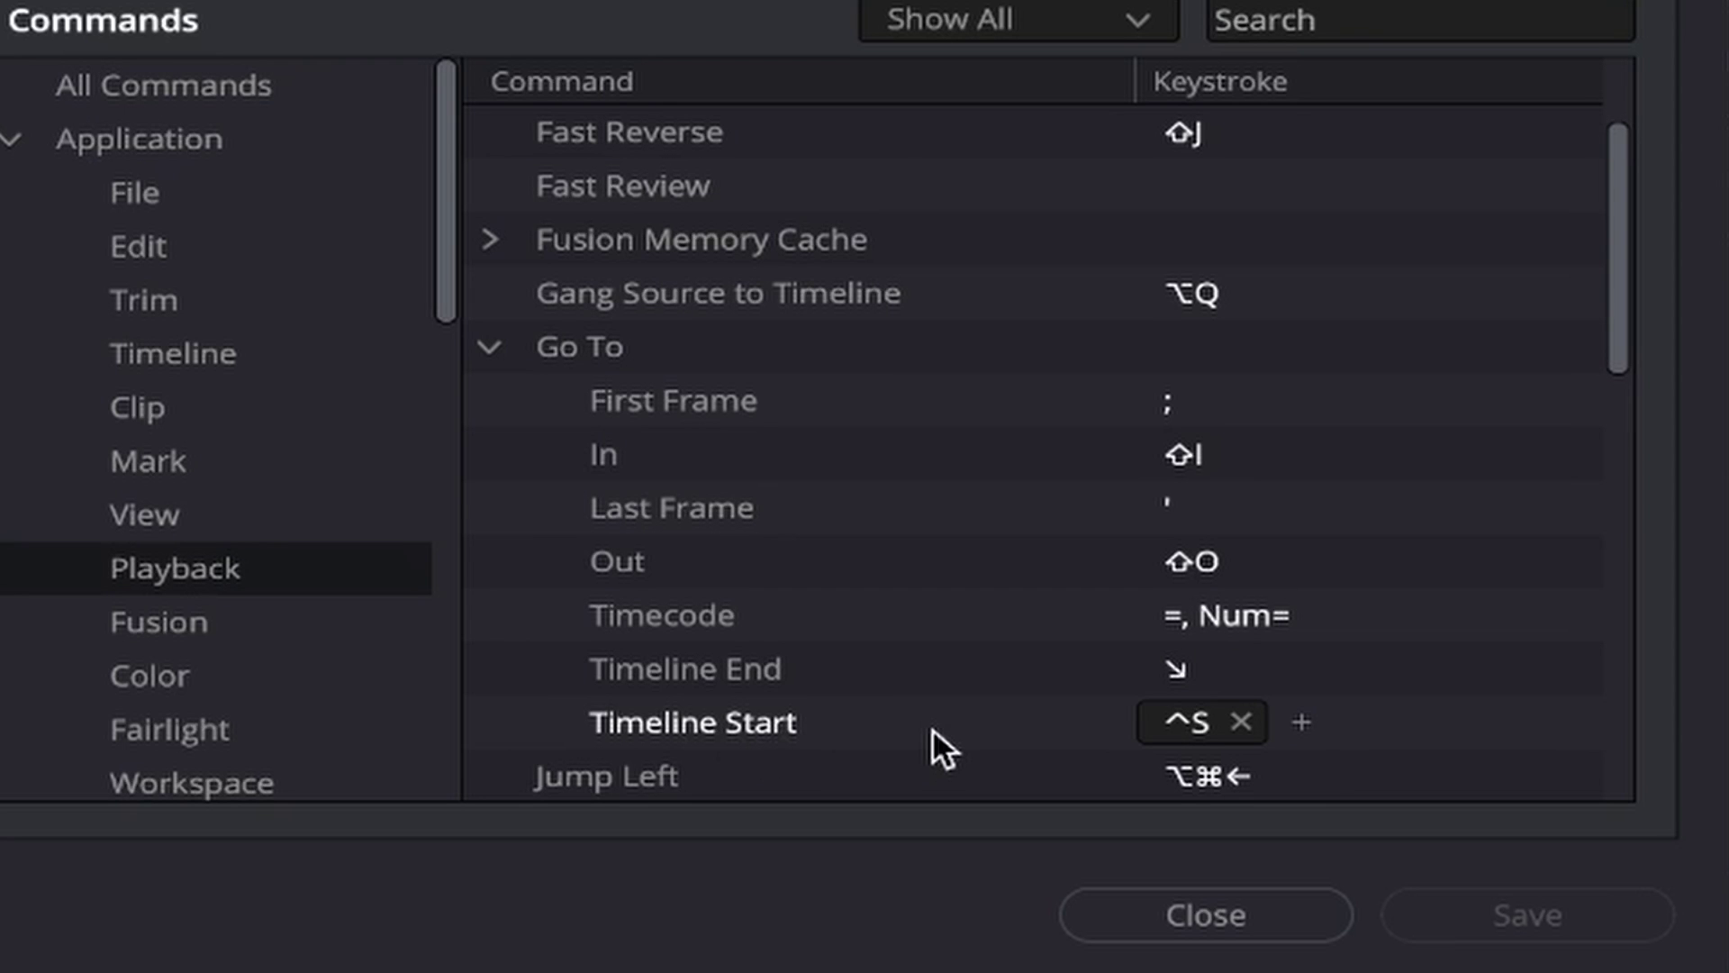
Clear Timeline Start's keystroke, re-record Ctrl+S, save the assignment, and close the window.
left_click(1243, 722)
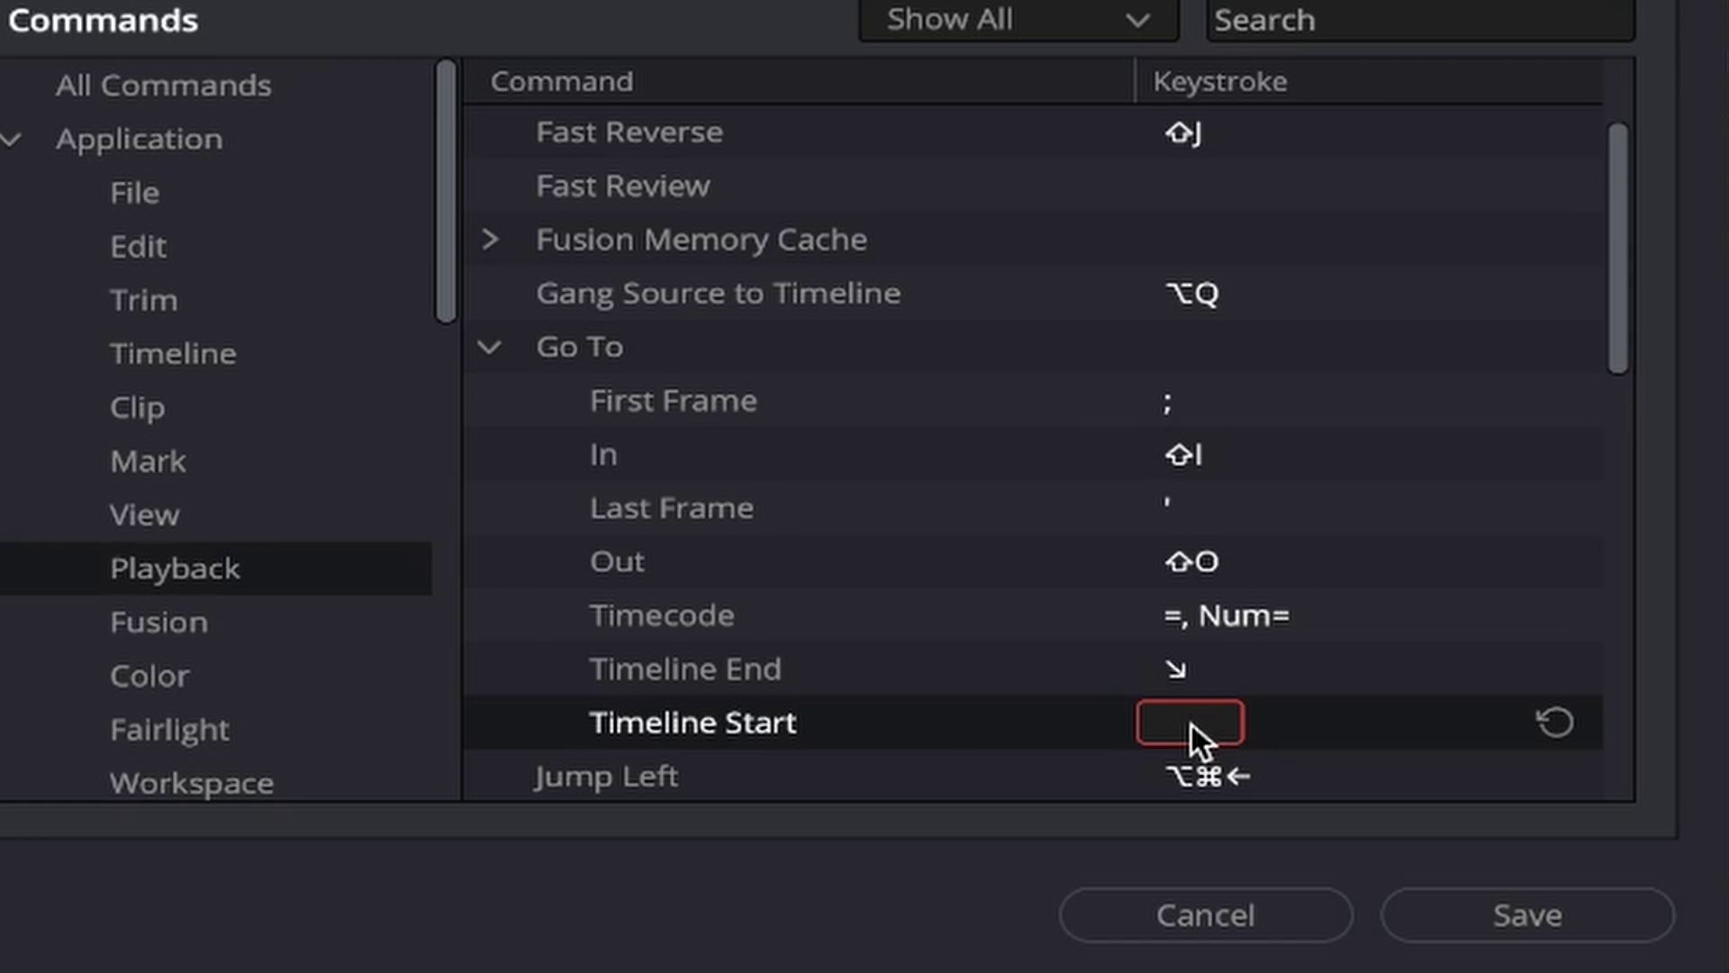
key("ctrl+s")
type("^S")
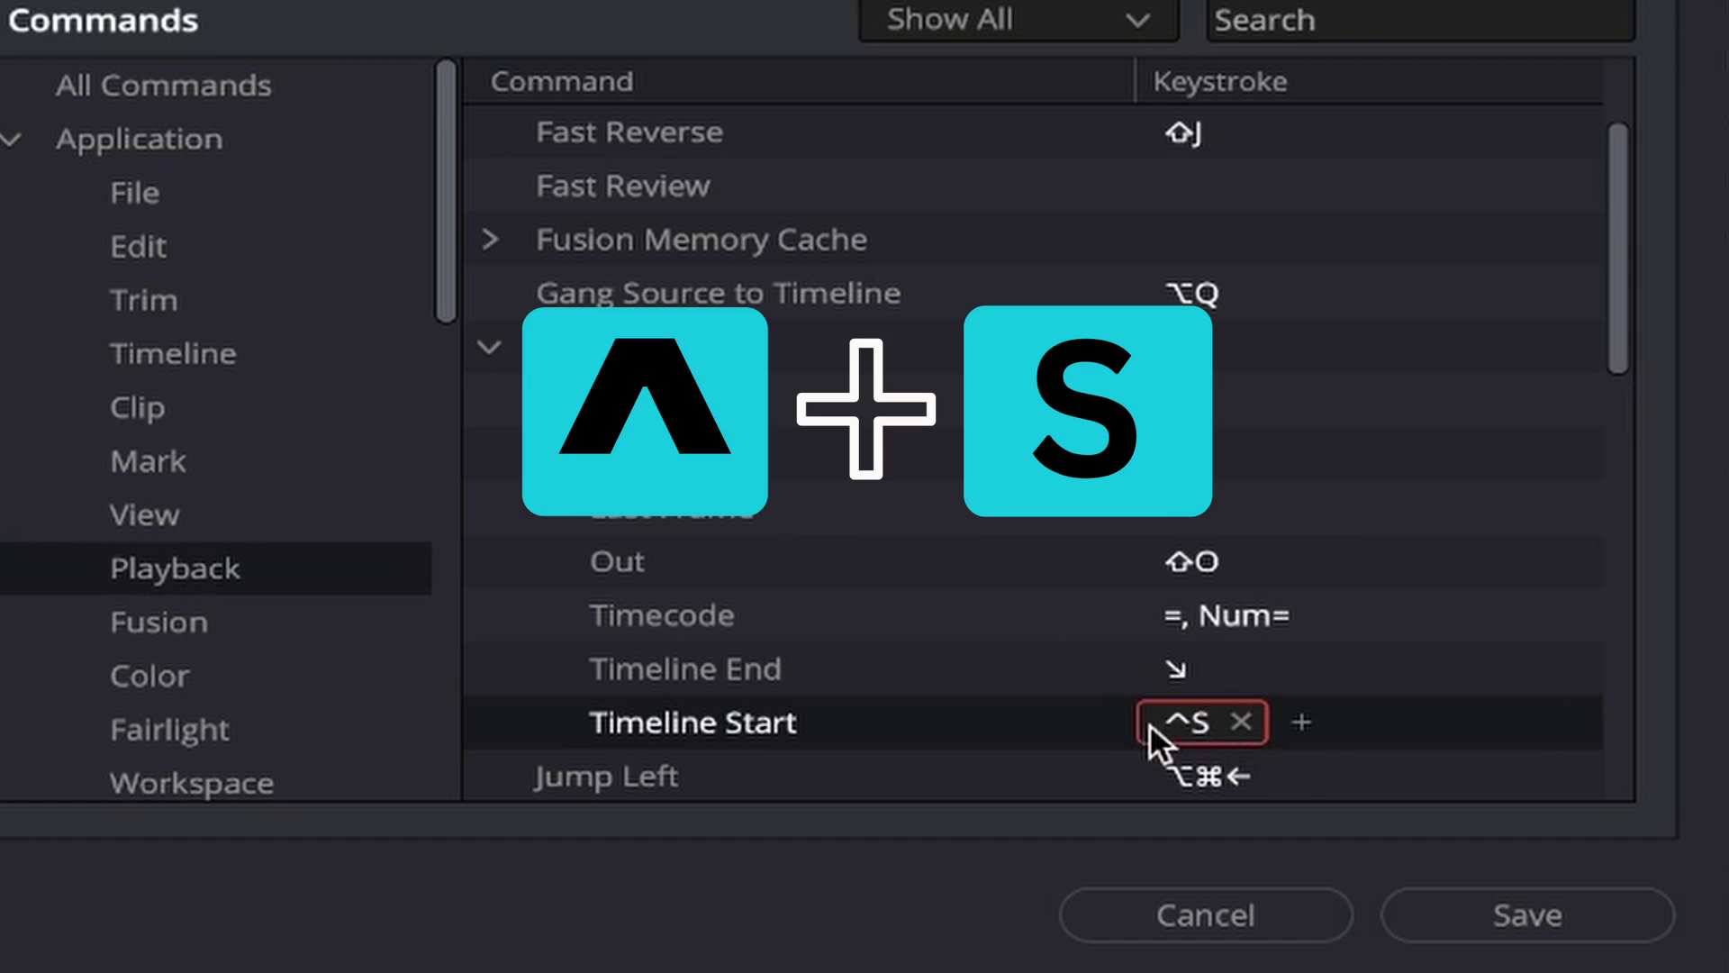
left_click(1486, 915)
mouse_move(1040, 775)
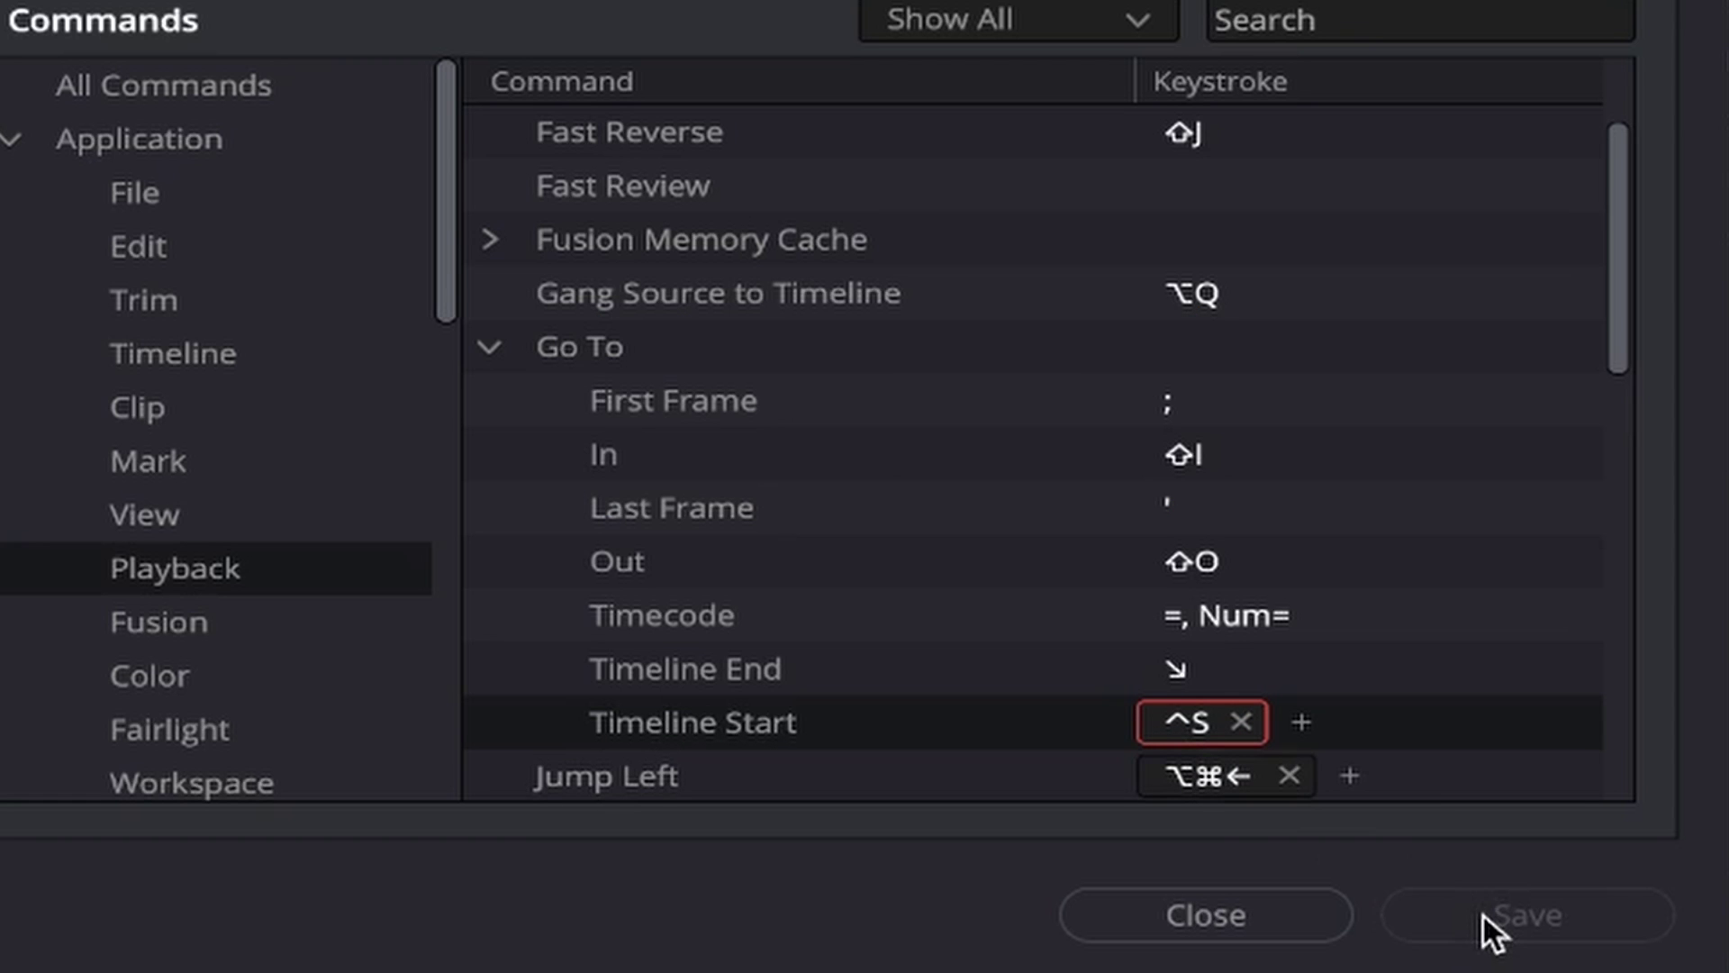
left_click(1300, 915)
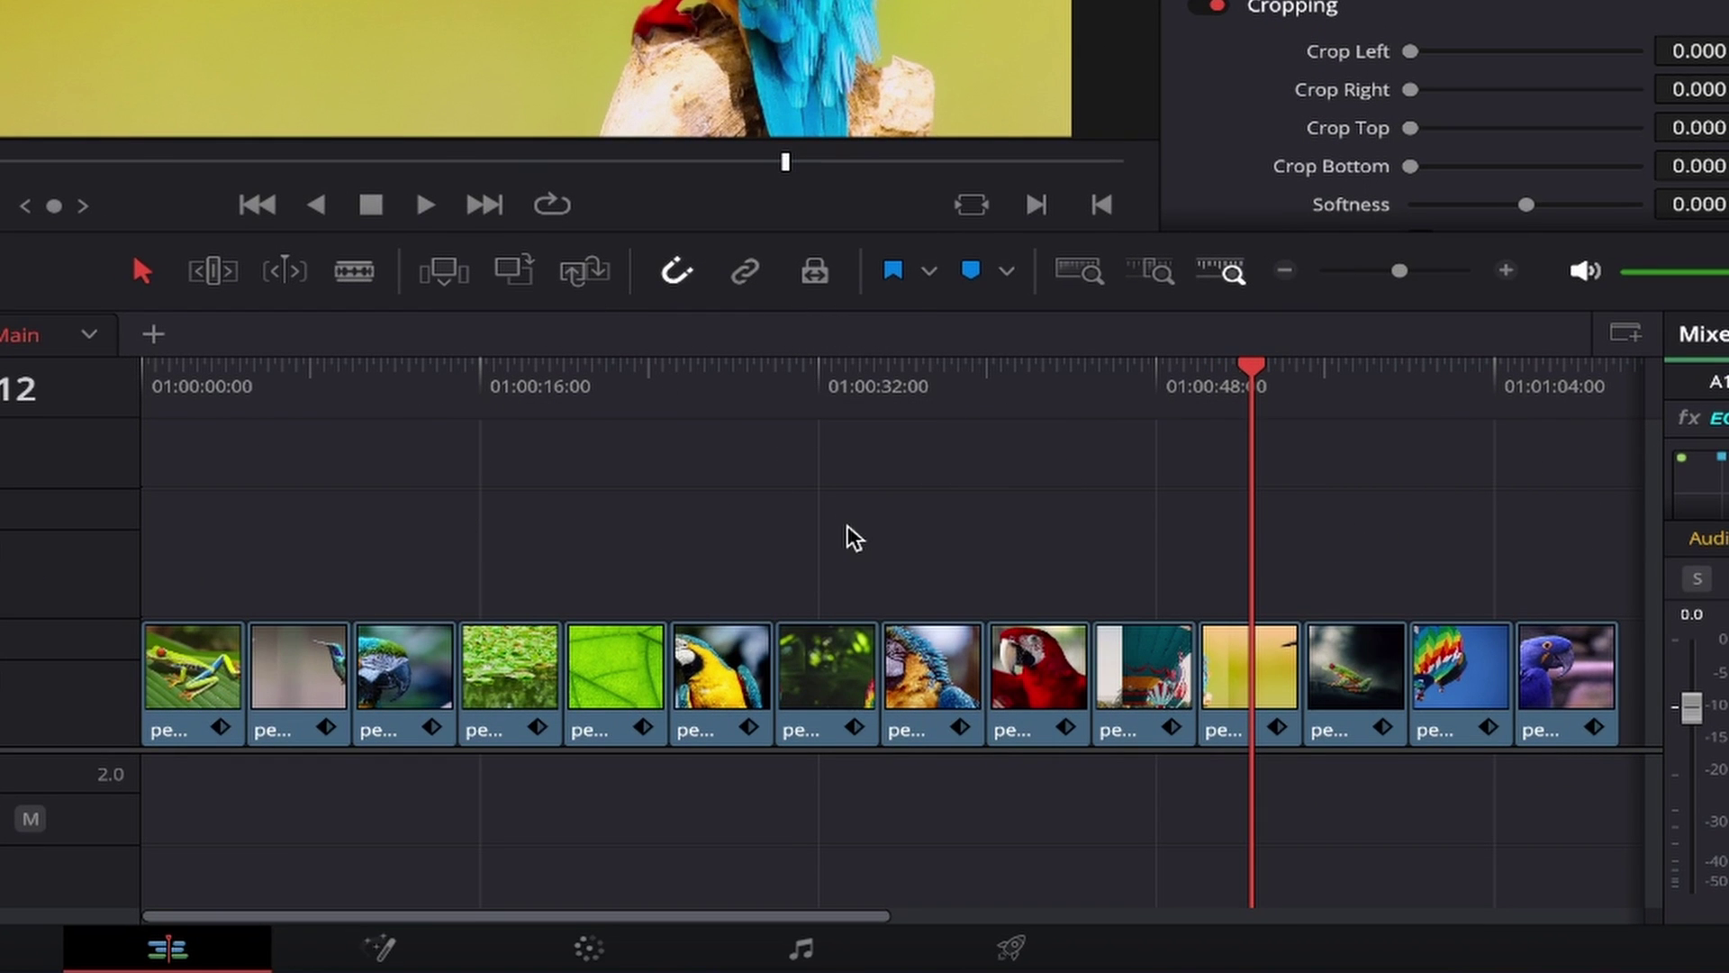
Jump the playhead to the timeline's first frame with Home to show the frog clip.
key("Home")
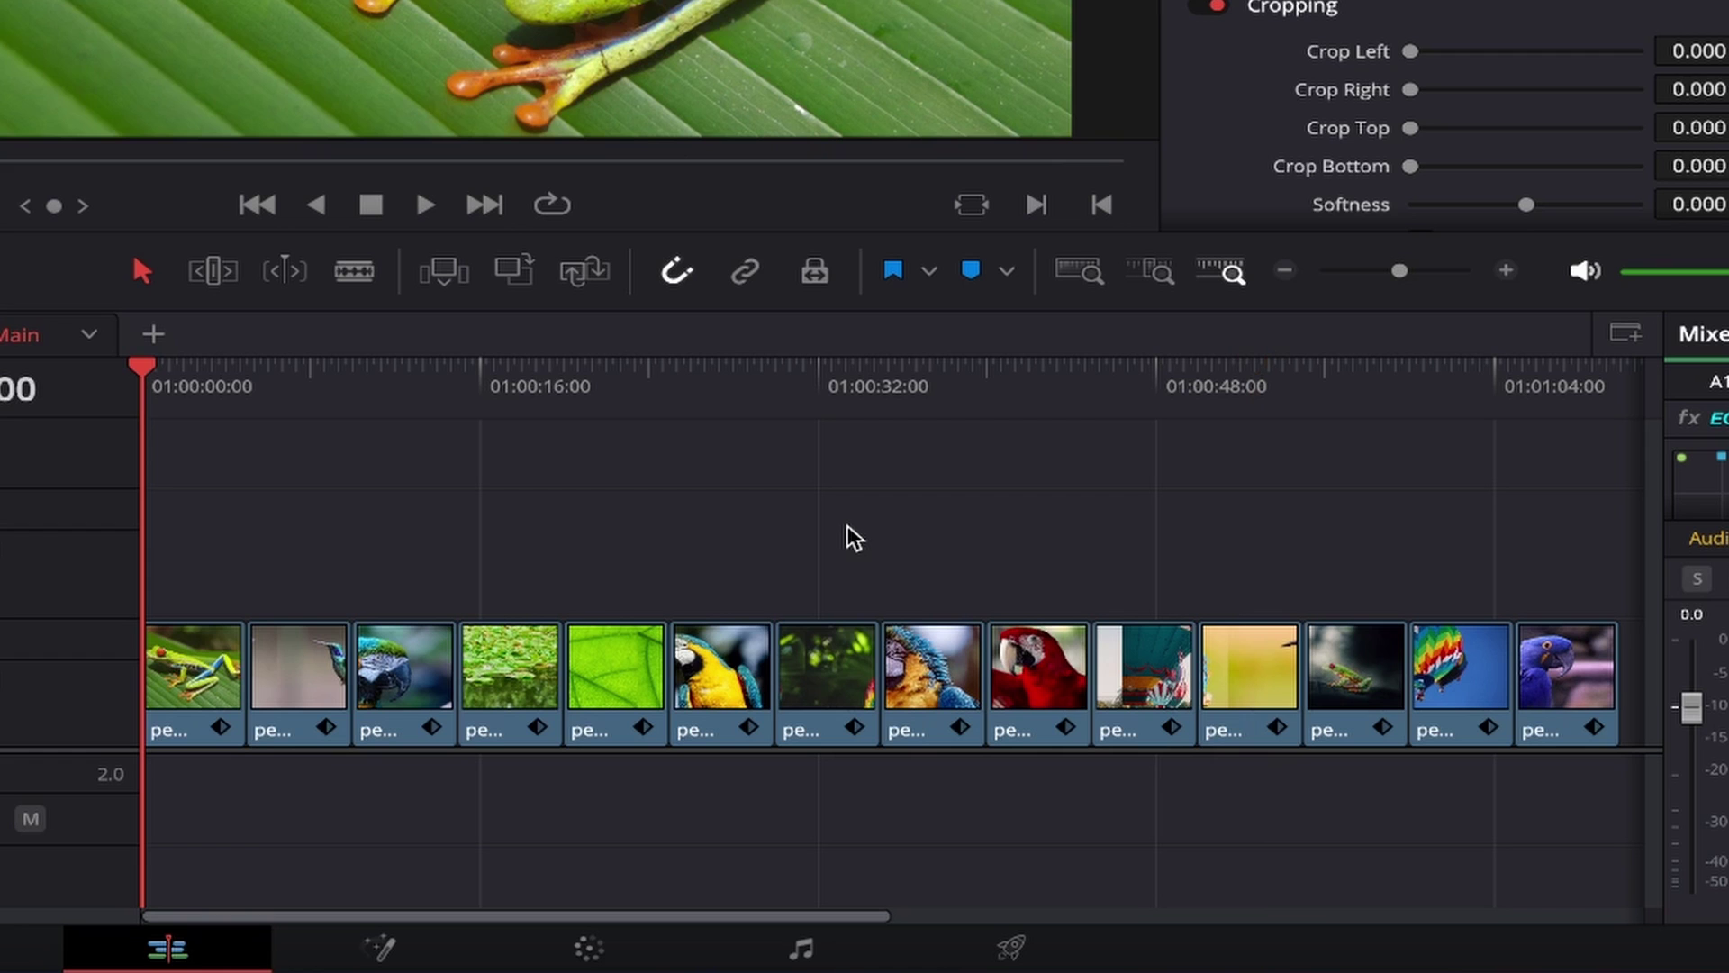